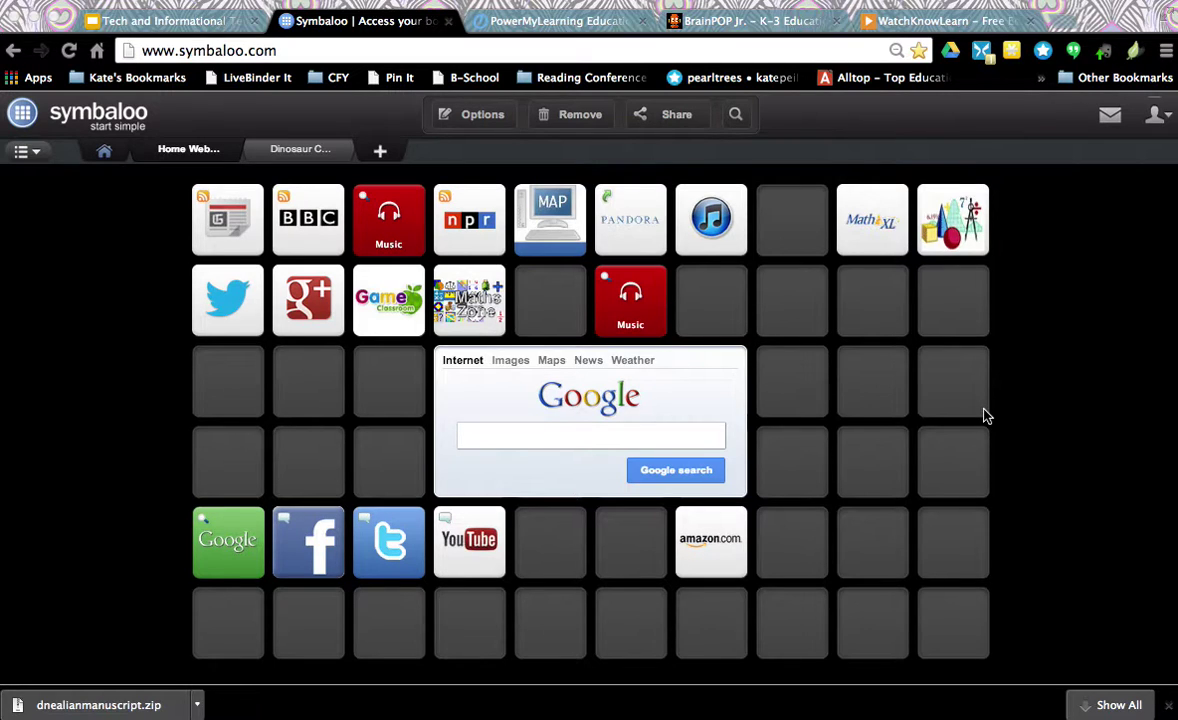
# - Create a new empty webmix named 'Sample Webmix'
pyautogui.click(1058, 421)
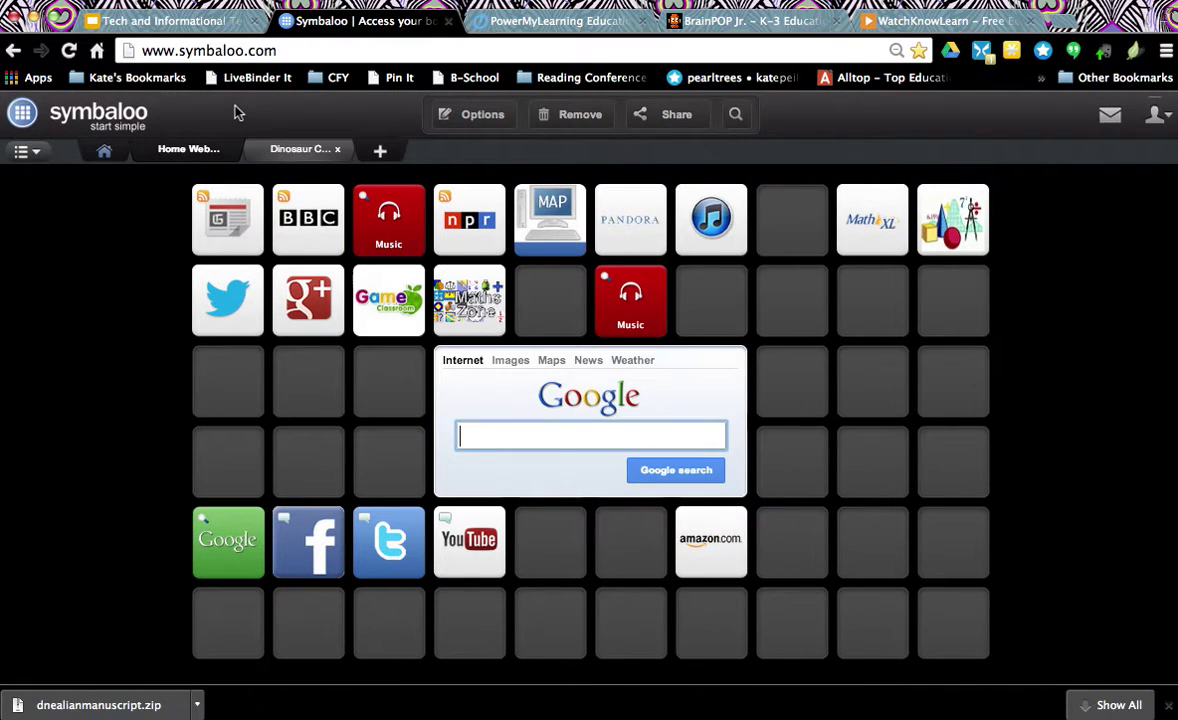
pyautogui.click(163, 510)
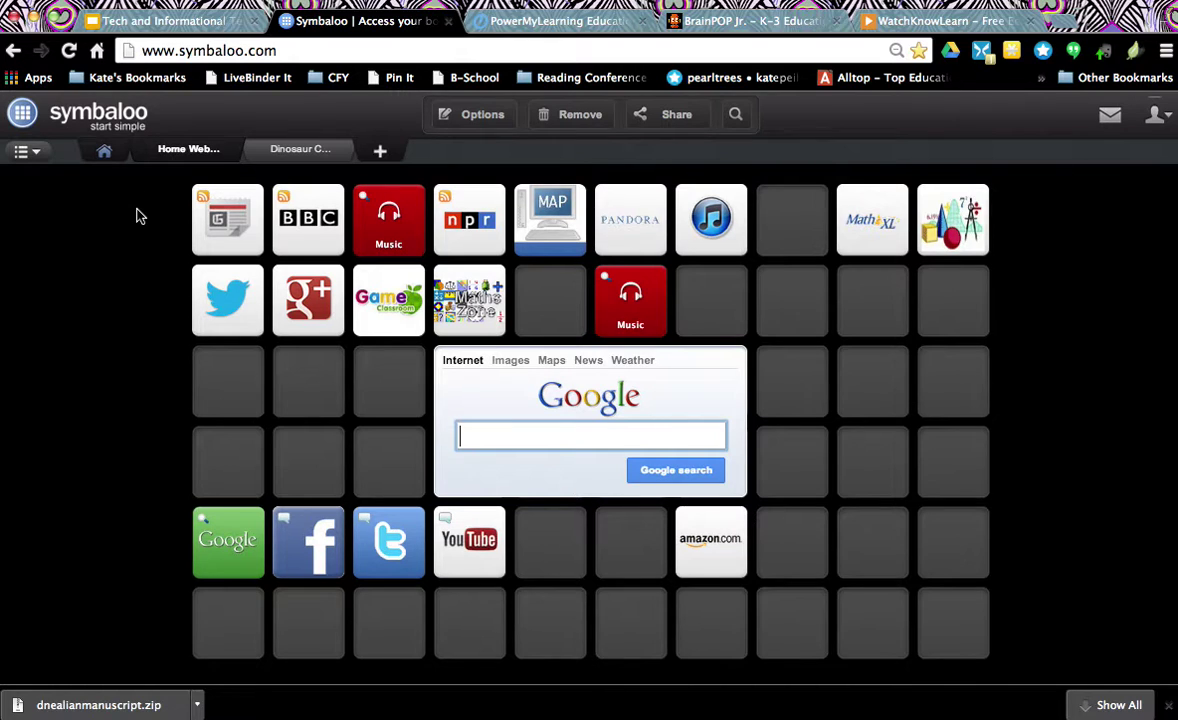
pyautogui.click(382, 152)
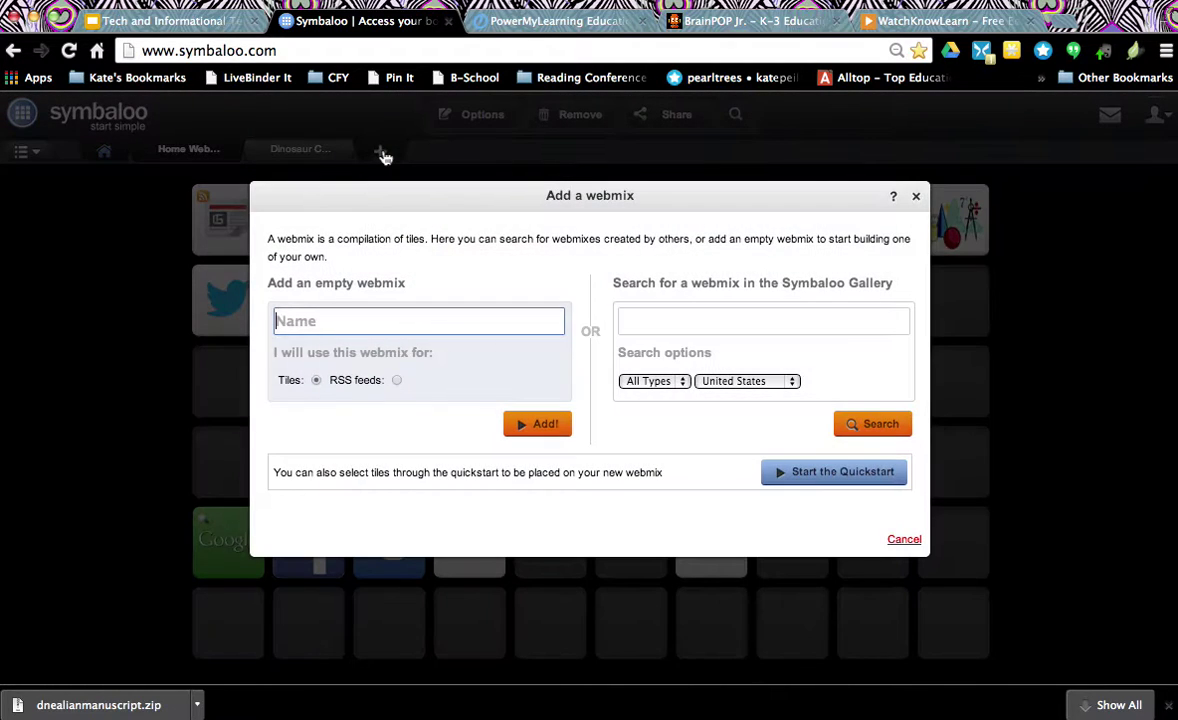
pyautogui.write('Sample Webmix')
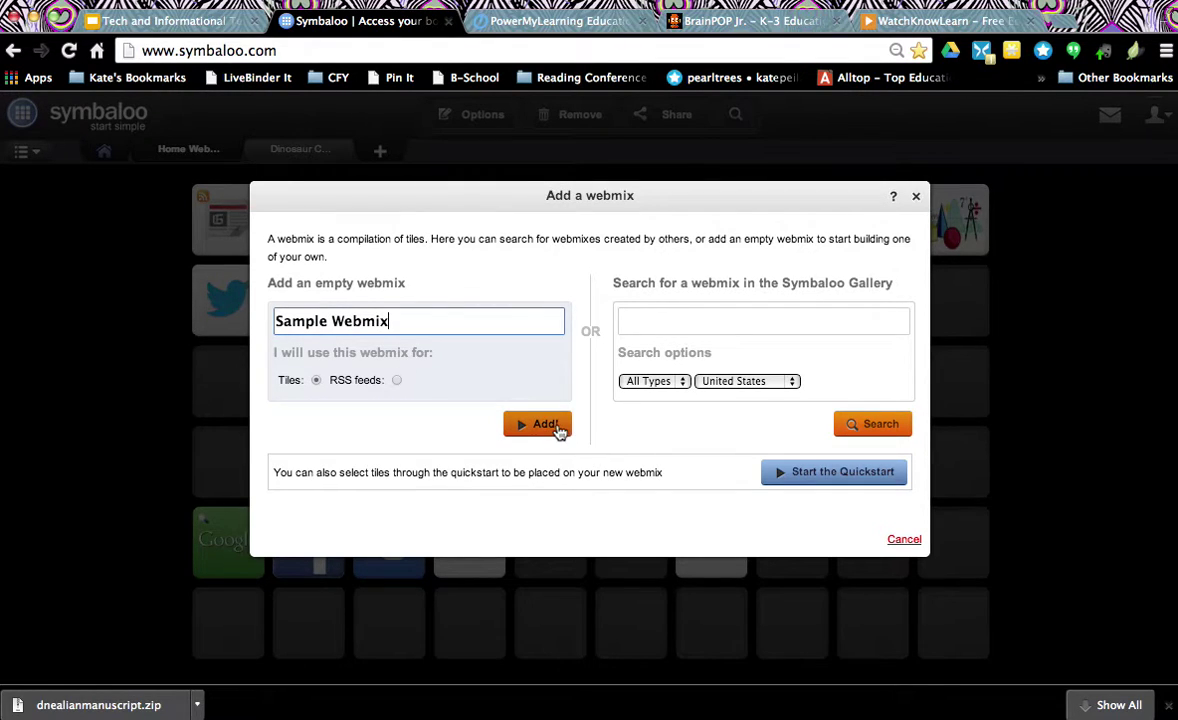
pyautogui.click(558, 427)
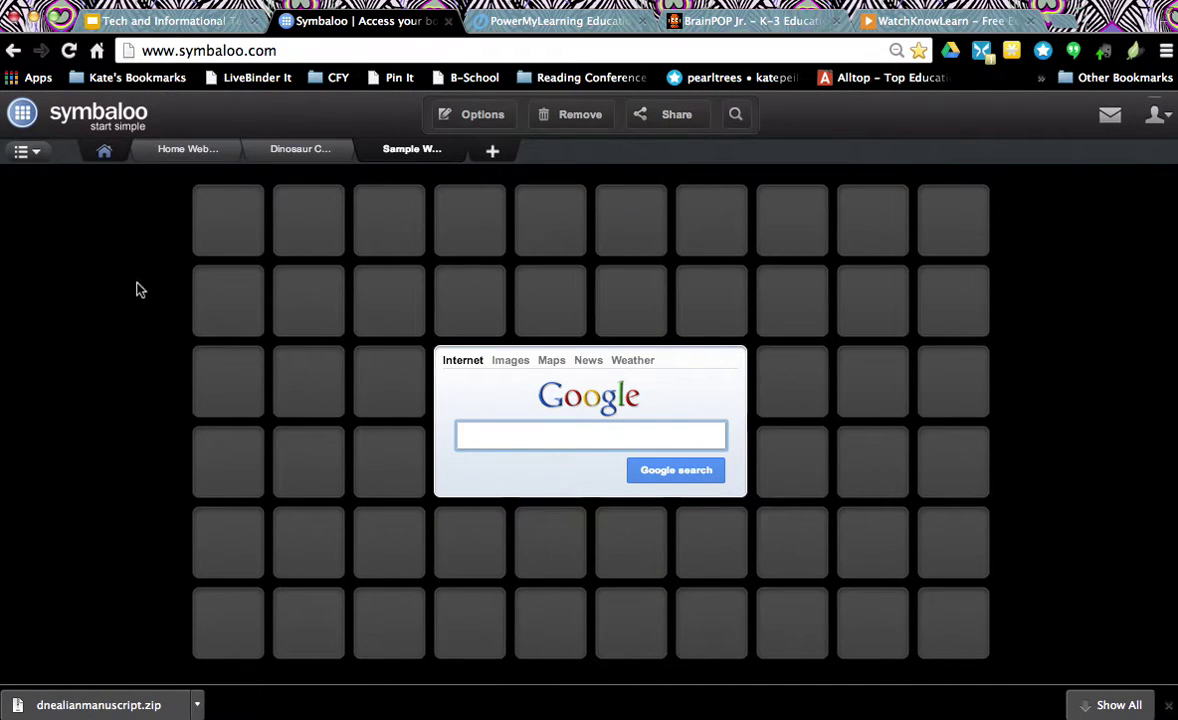
# - Check the My webmixes list, then start a new tile in the top-left slot
pyautogui.click(40, 152)
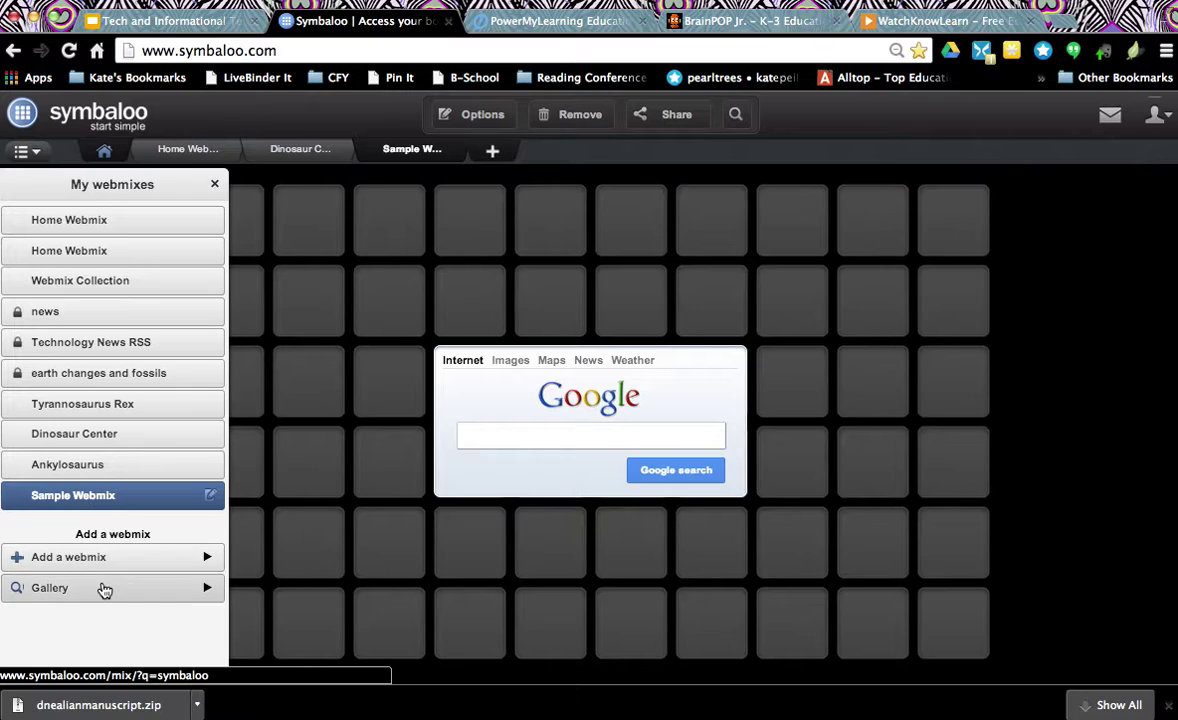
pyautogui.click(214, 184)
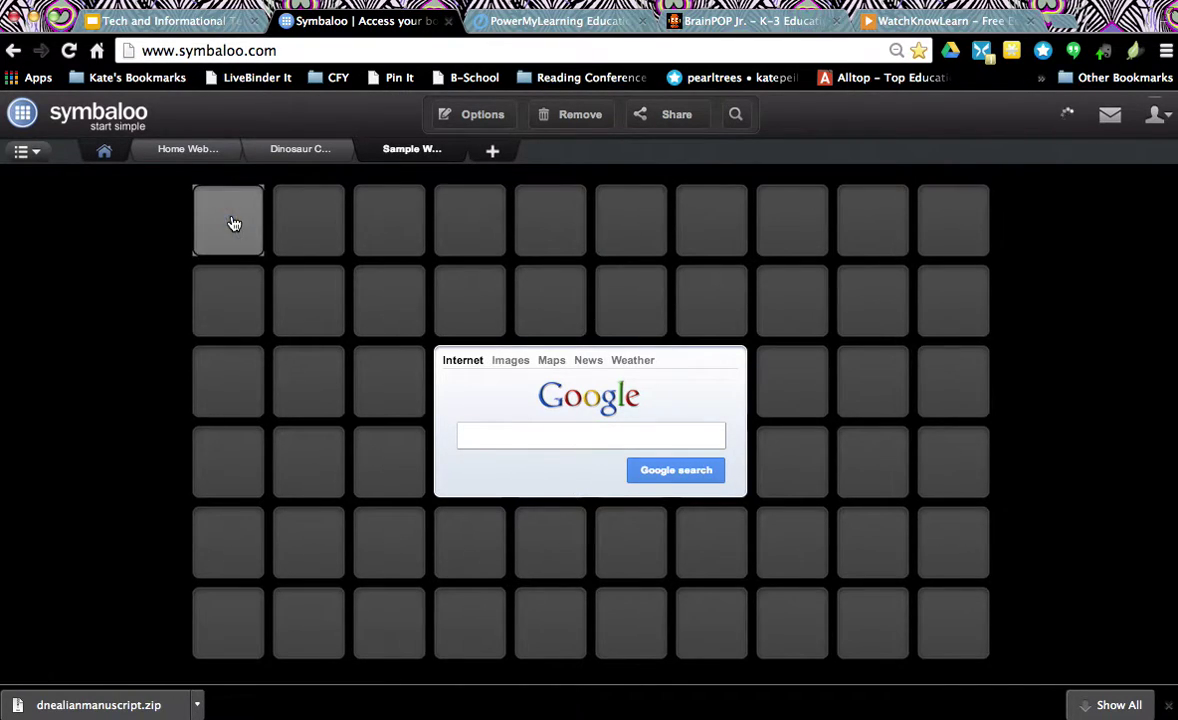
pyautogui.click(234, 223)
# - Create a teal BrainPOP Jr. tile from the copied brainpopjr.com address and save it
pyautogui.click(222, 221)
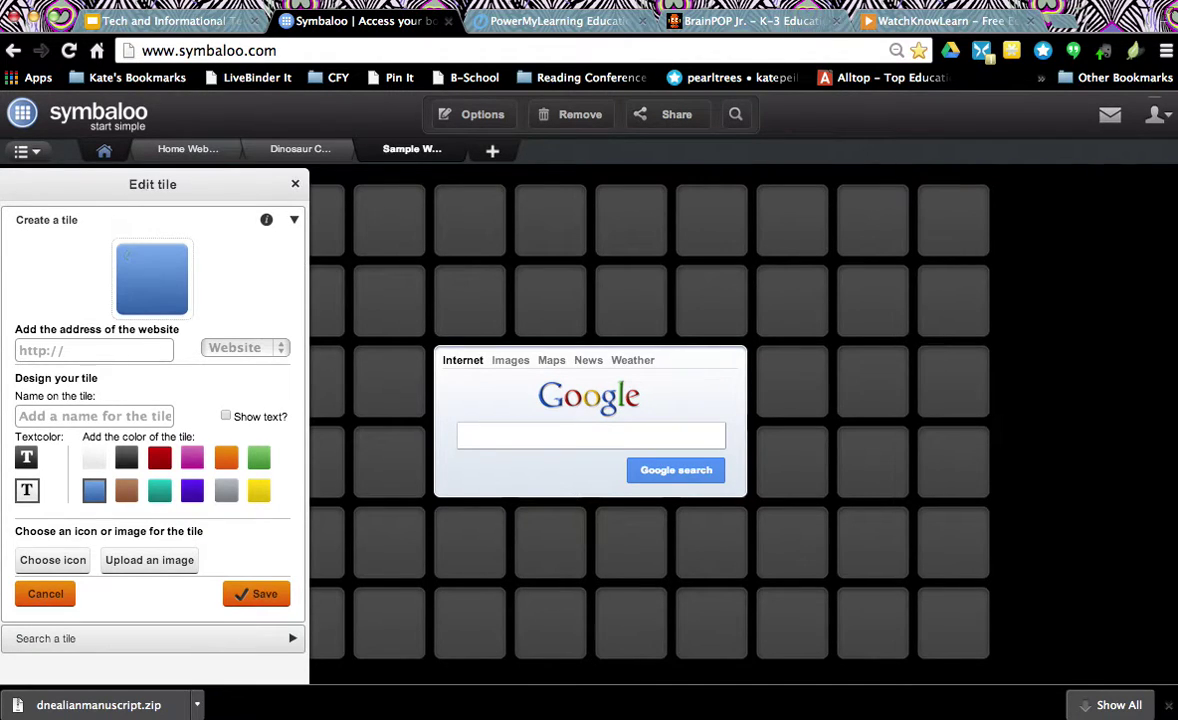
pyautogui.click(742, 22)
pyautogui.click(698, 51)
pyautogui.hotkey('ctrl', 'c')
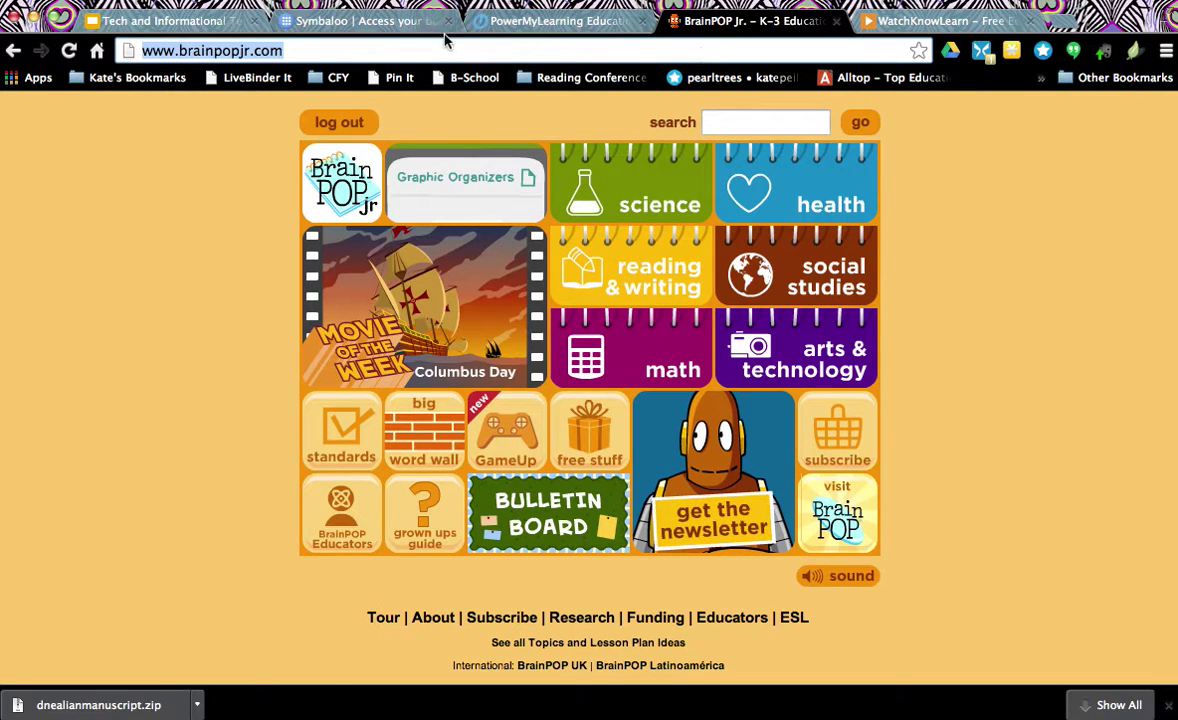
pyautogui.click(366, 22)
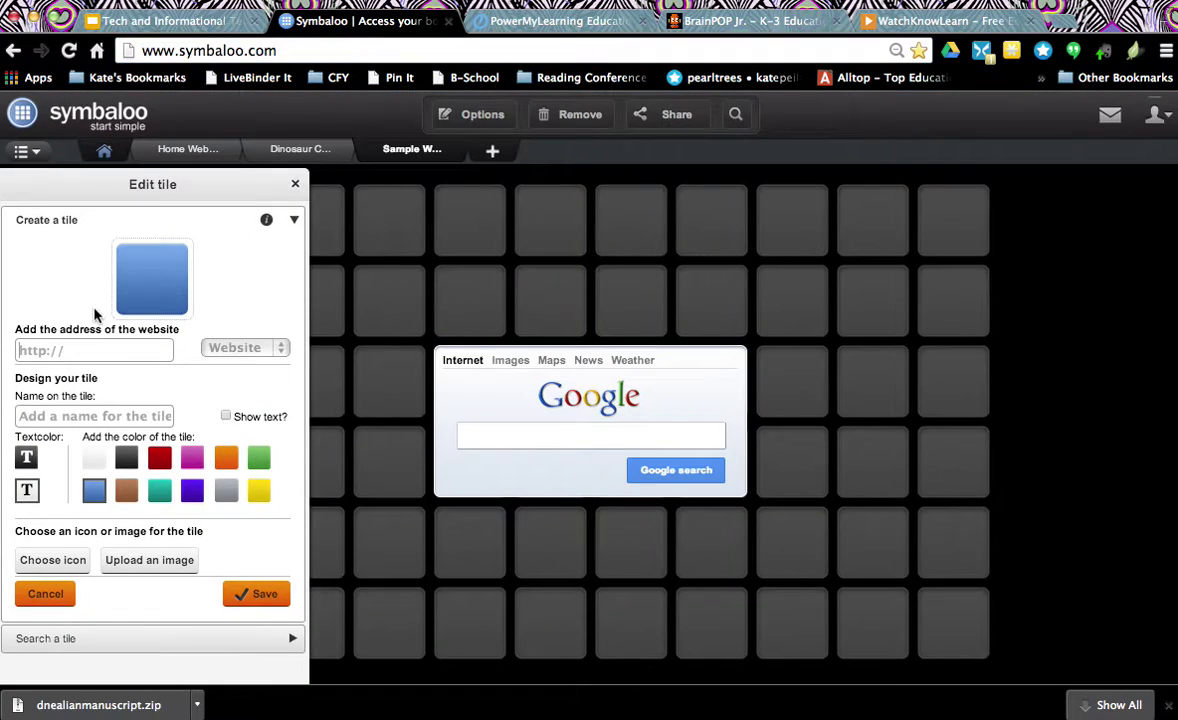
pyautogui.click(103, 352)
pyautogui.hotkey('ctrl', 'v')
pyautogui.click(172, 386)
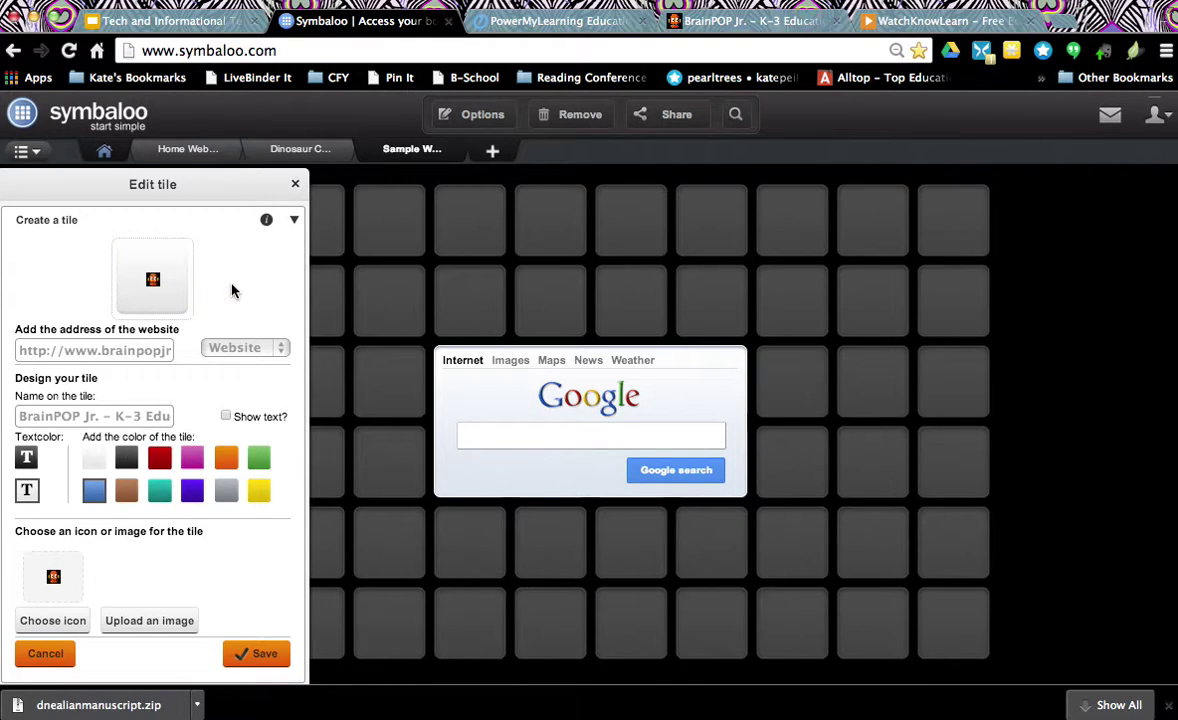
pyautogui.click(162, 492)
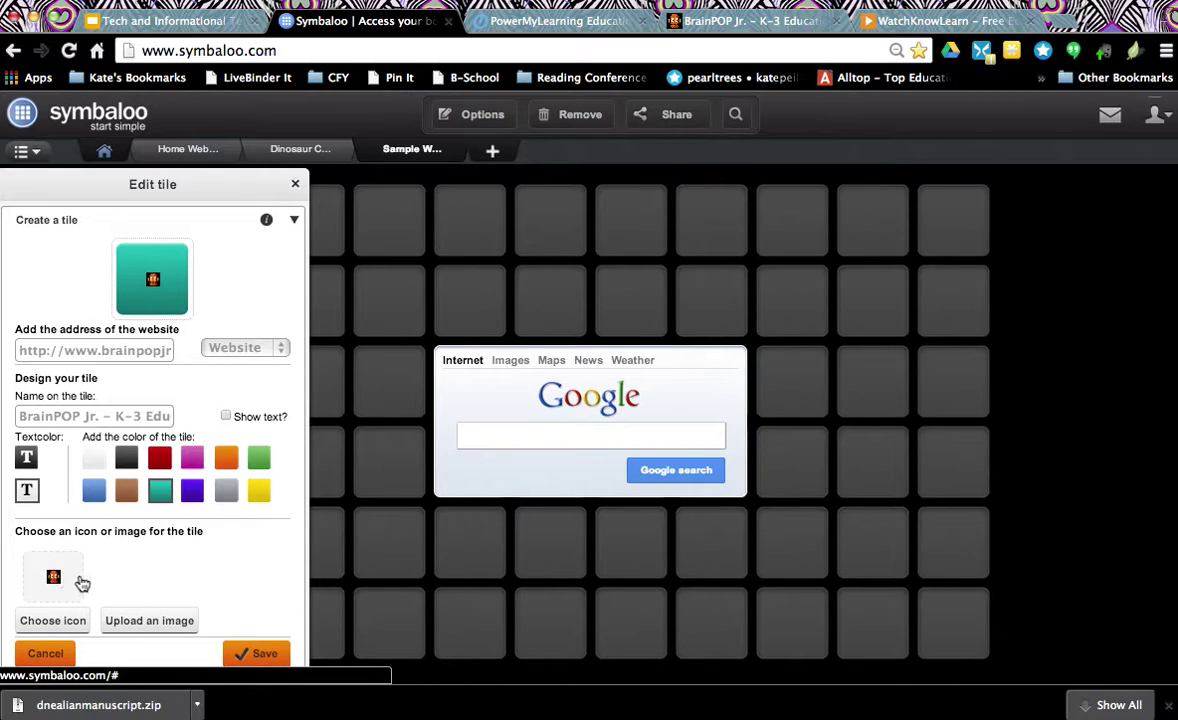
pyautogui.click(251, 656)
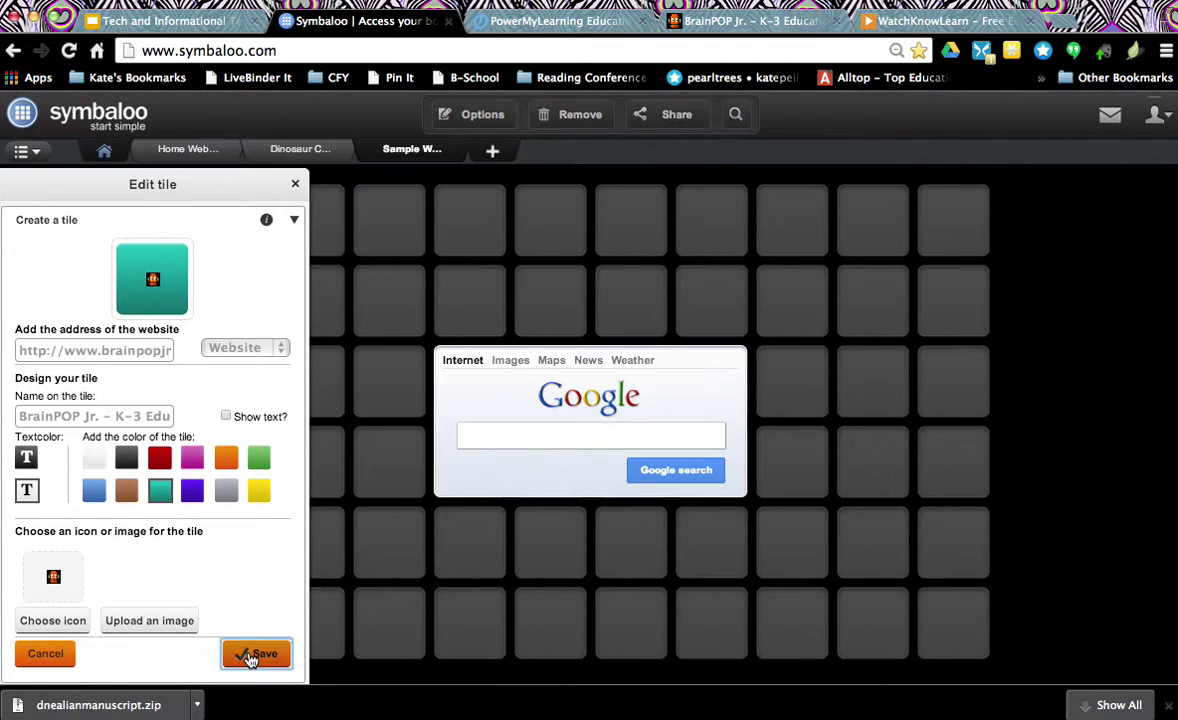
pyautogui.click(265, 656)
# - Copy the PowerMyLearning page address from its browser tab
pyautogui.click(550, 22)
pyautogui.click(582, 50)
pyautogui.click(290, 24)
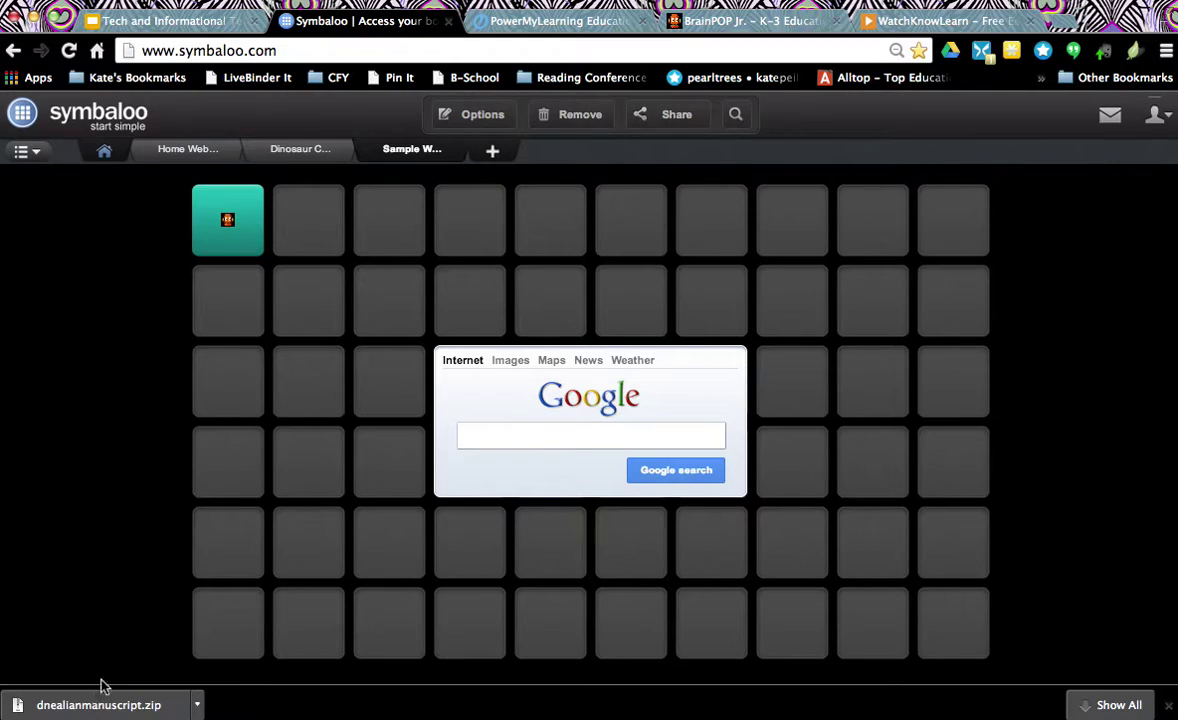
# - Build a PowerMyLearning tile in the second slot from the pasted powermylearning.org address
pyautogui.click(316, 224)
pyautogui.click(176, 219)
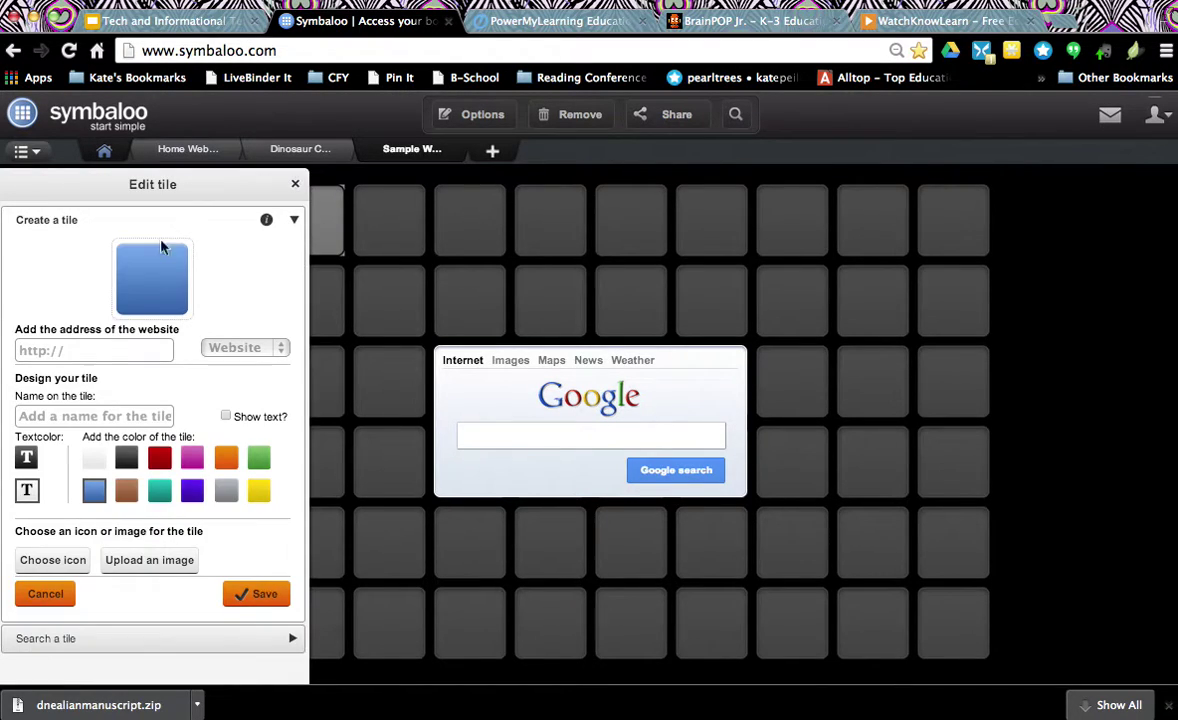
pyautogui.click(95, 356)
pyautogui.write('powermylearning.org/')
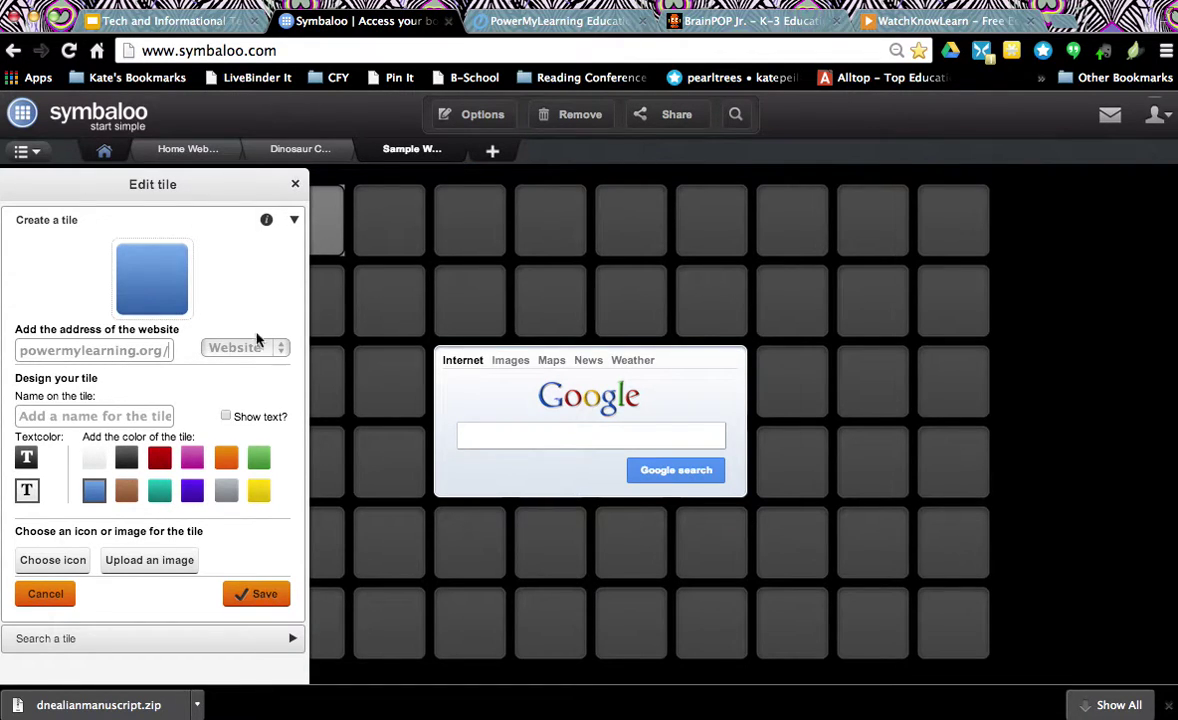
pyautogui.click(116, 410)
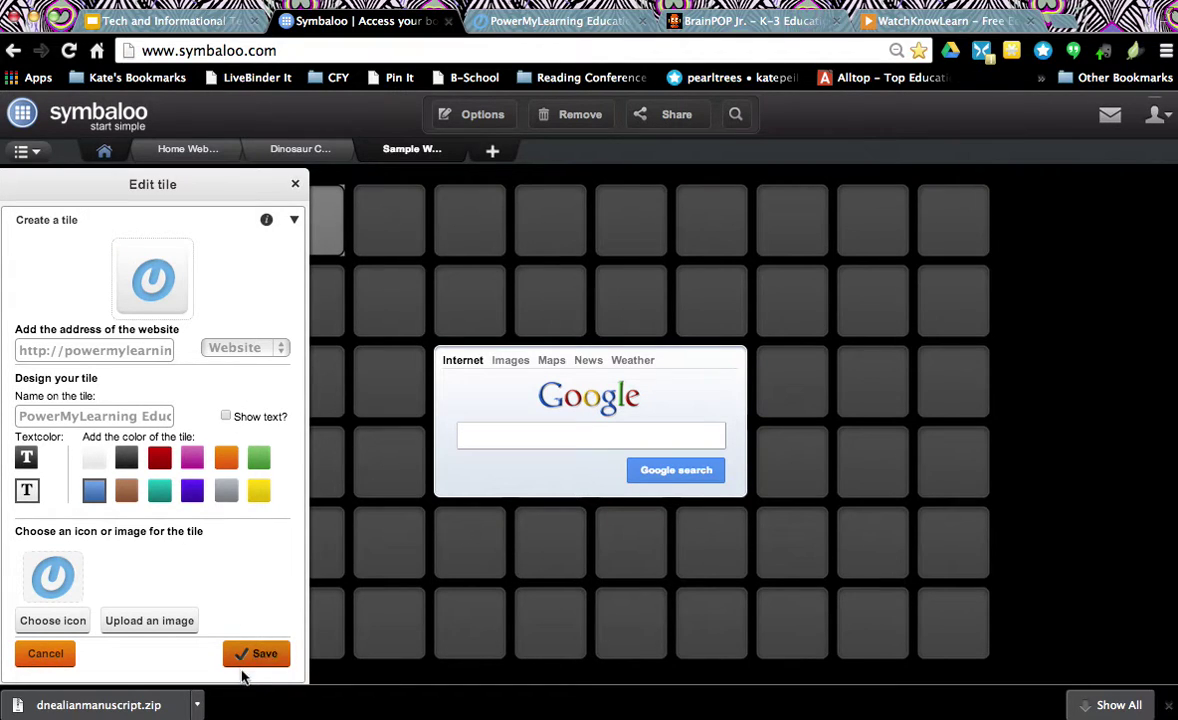
pyautogui.click(250, 664)
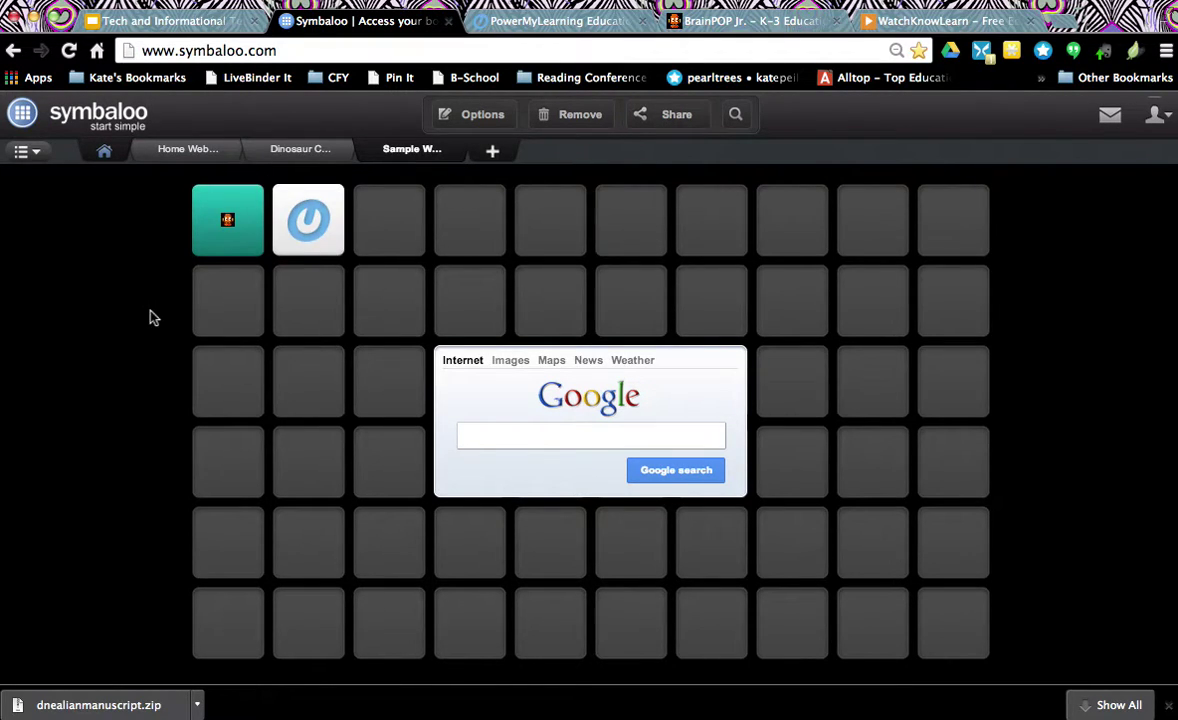
pyautogui.click(393, 232)
# - Search tiles for 'National Geographic' and add the National Geographic Kids tile to the third slot
pyautogui.click(156, 255)
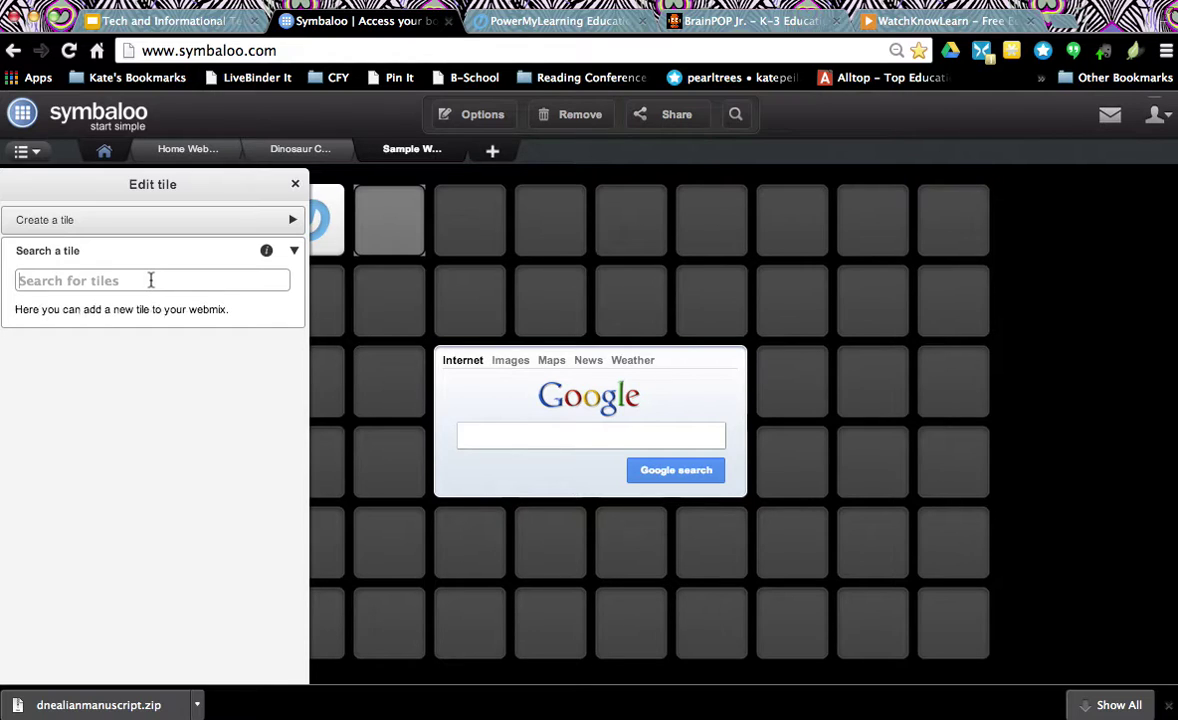
pyautogui.write('National Geographic')
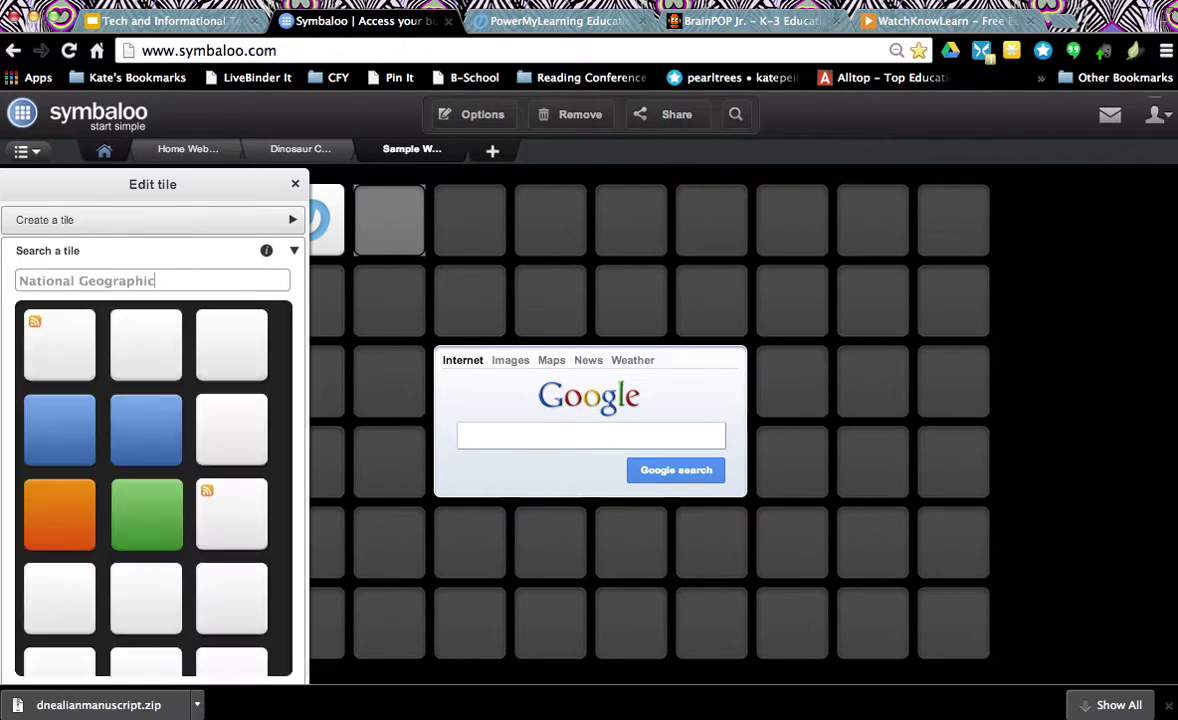
pyautogui.scroll(-3, 150, 410)
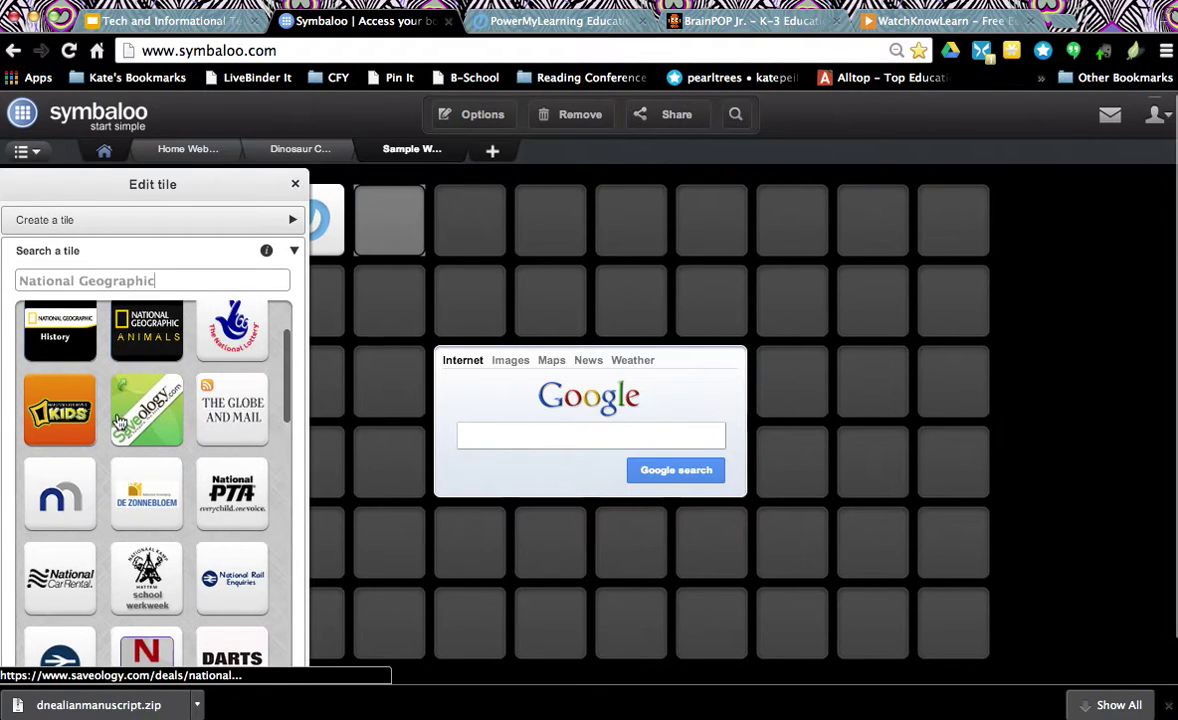
pyautogui.click(57, 421)
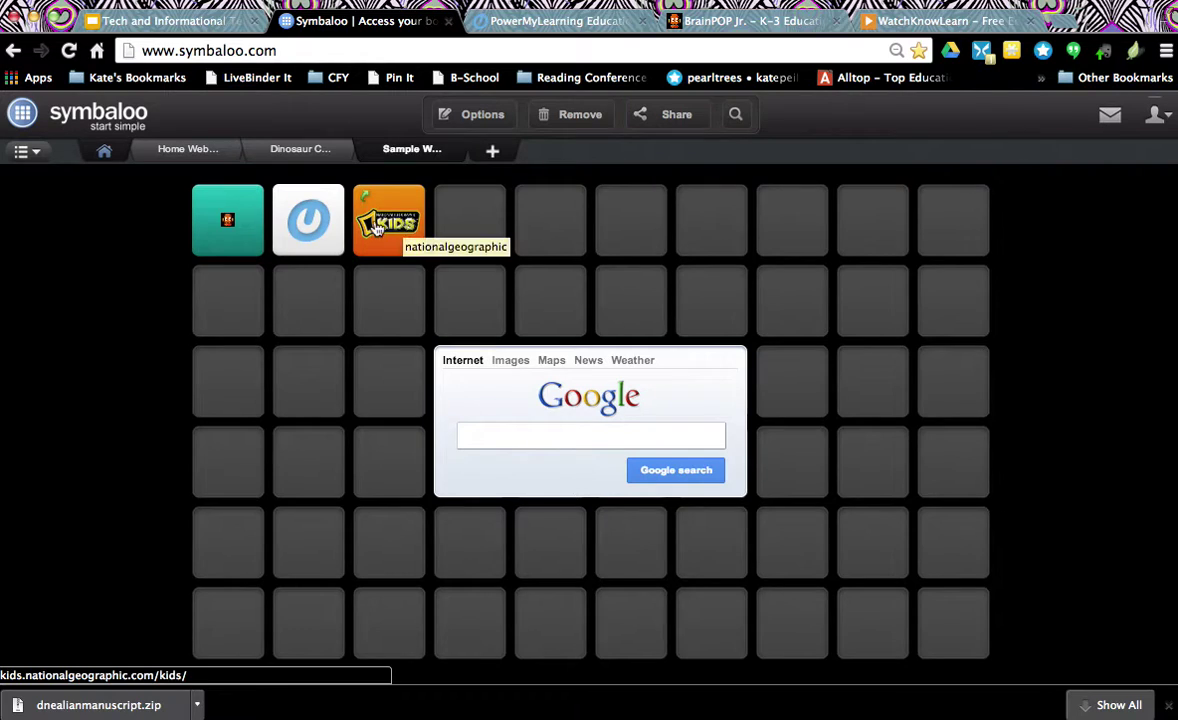
pyautogui.click(22, 152)
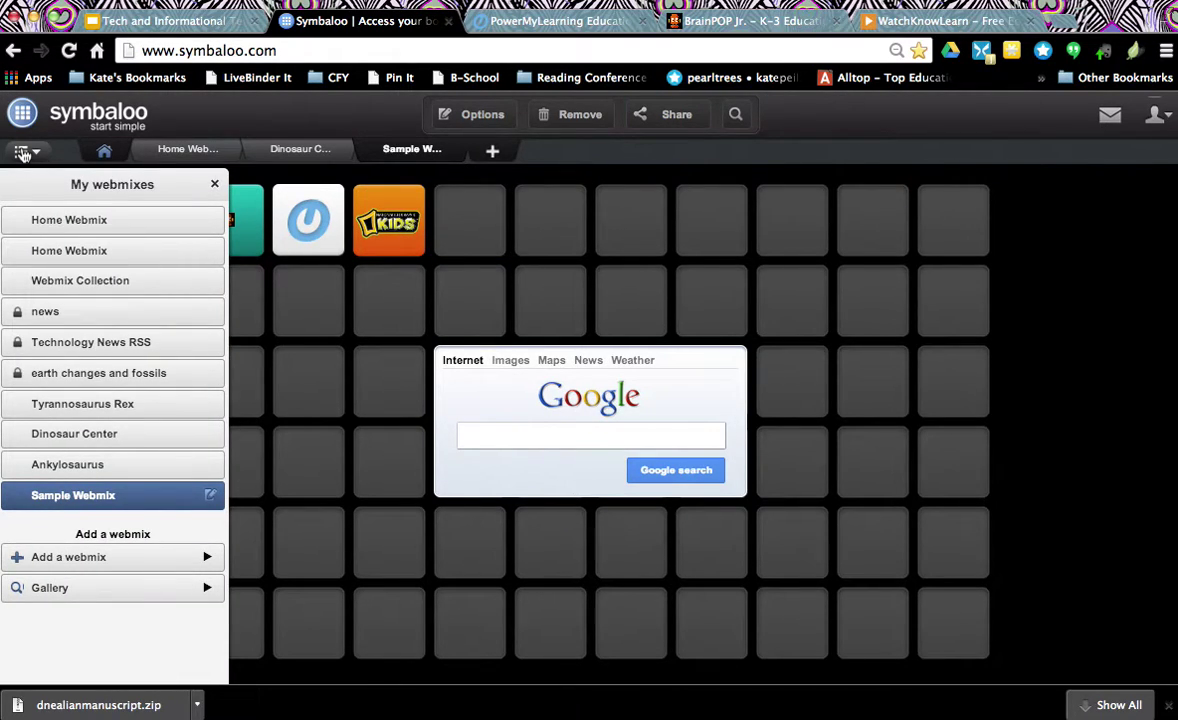
# - Copy the Discovery Kids hurricane tile from 'earth changes and fossils' into Sample Webmix
pyautogui.click(75, 374)
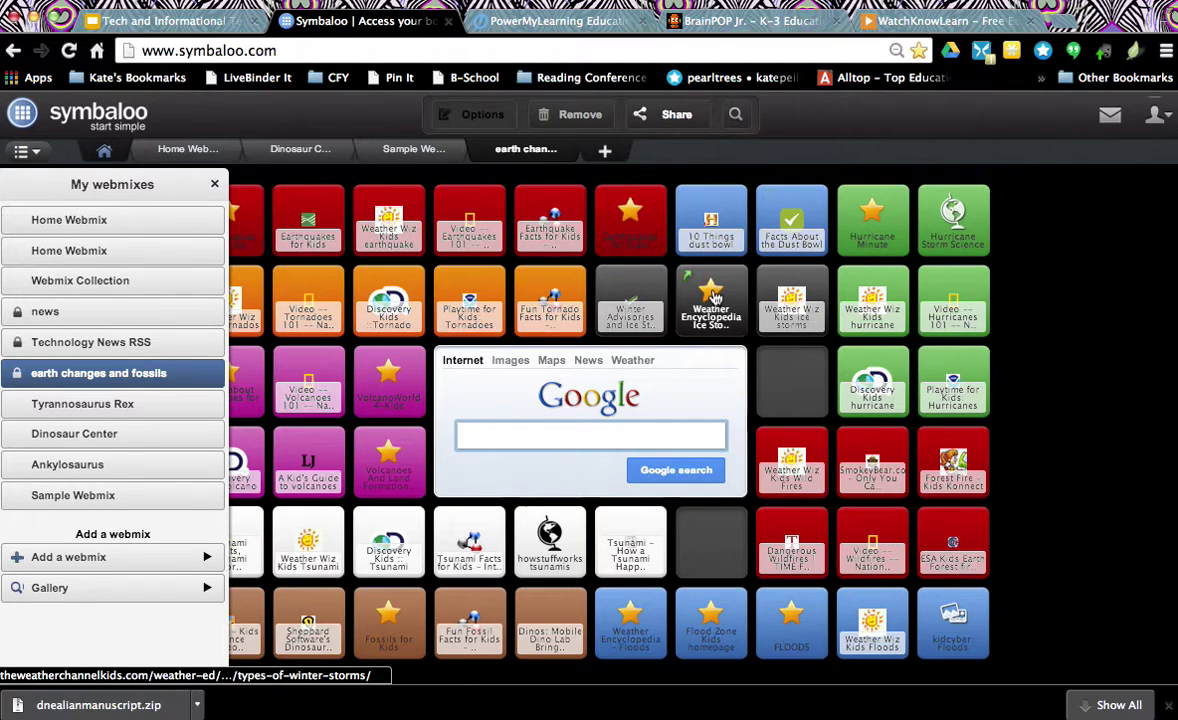
pyautogui.rightClick(875, 385)
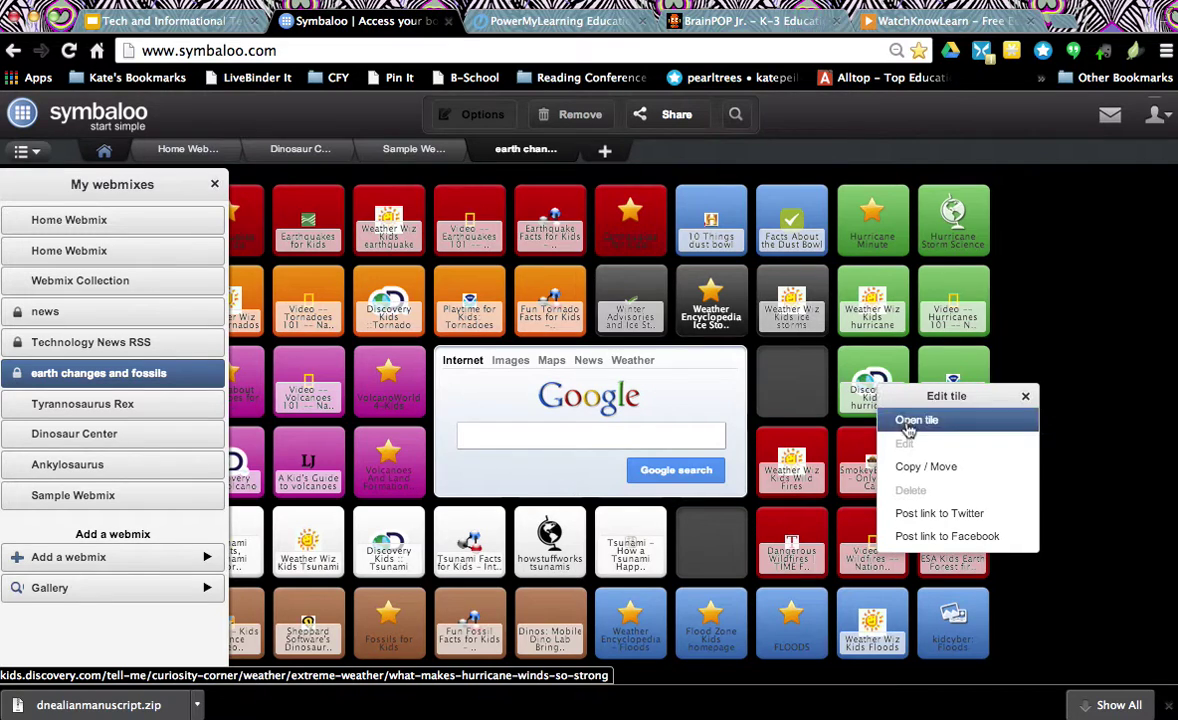
pyautogui.click(915, 470)
pyautogui.click(570, 308)
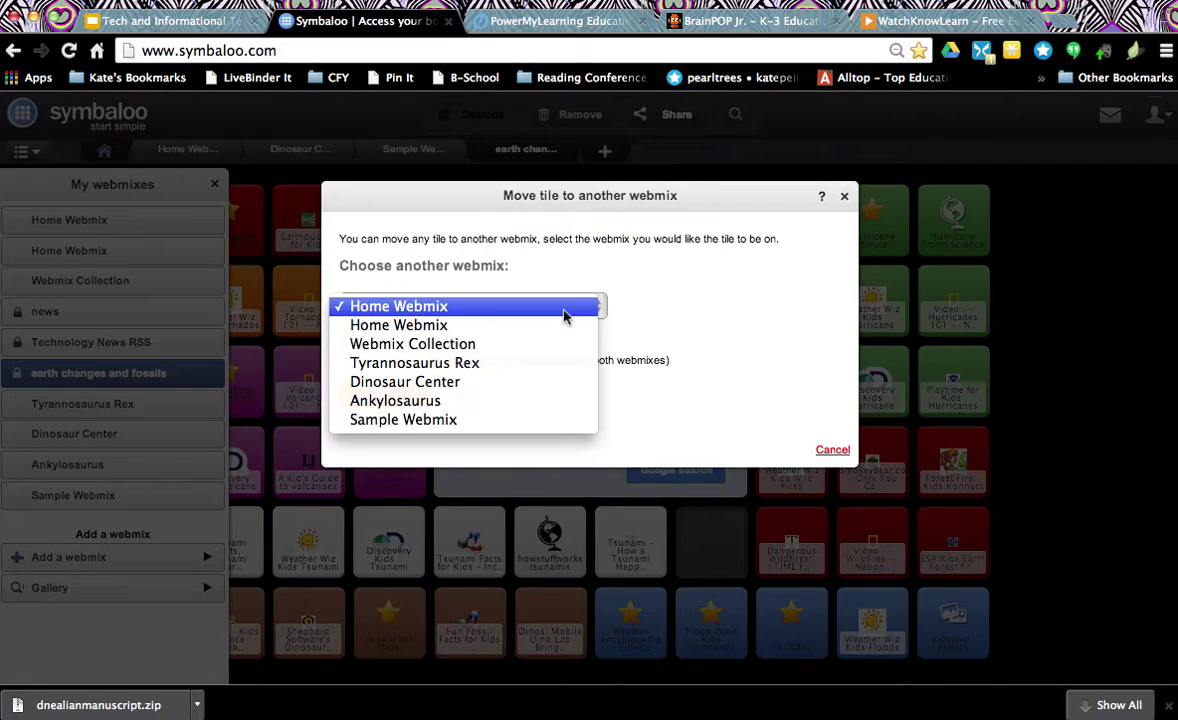
pyautogui.click(537, 420)
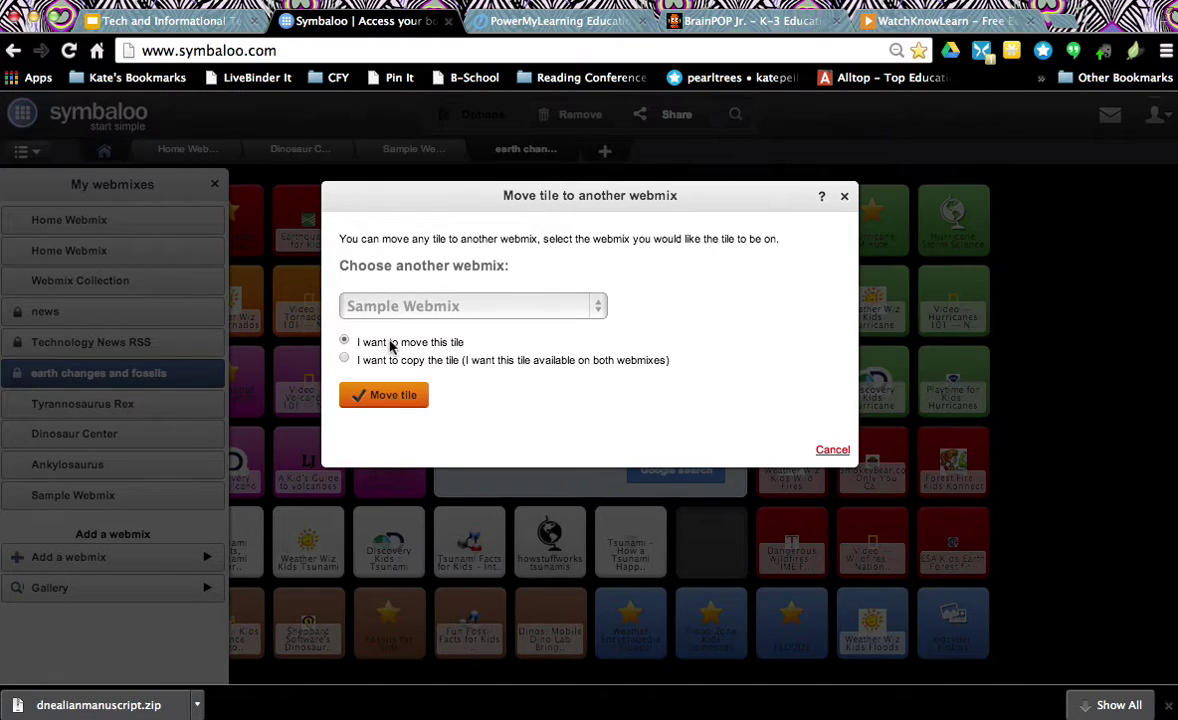
pyautogui.click(390, 398)
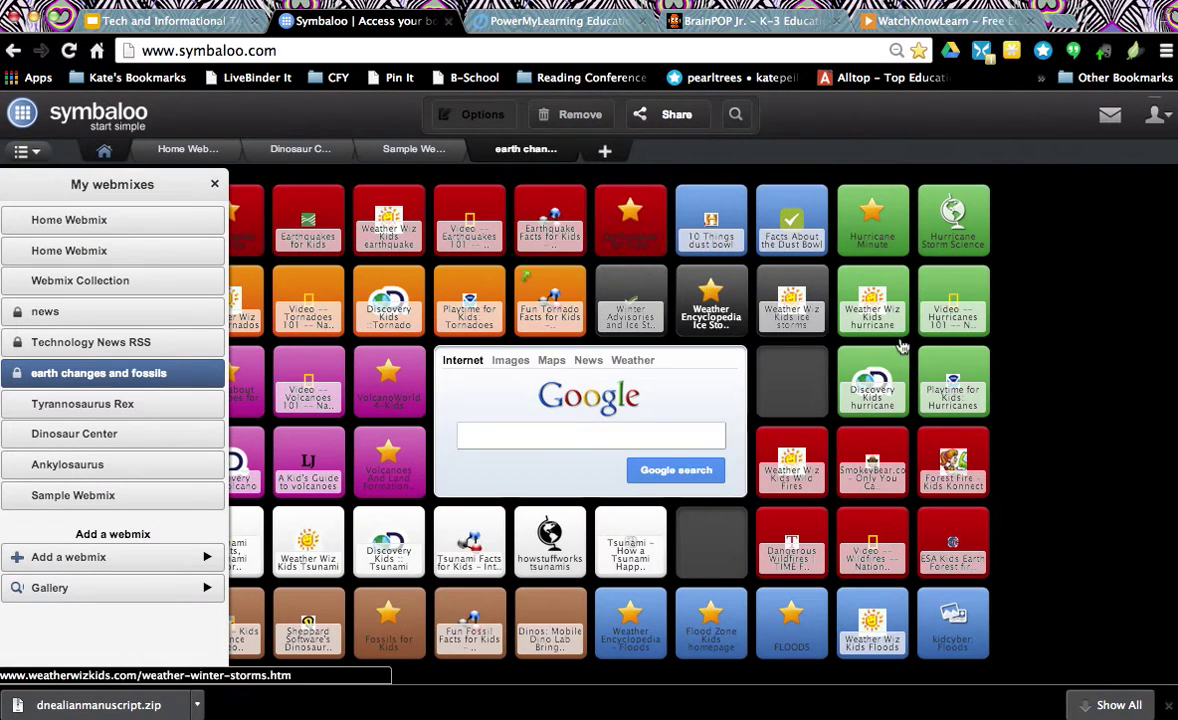
# - Switch back to Sample Webmix and open its Options to look at the wallpaper choices
pyautogui.click(110, 495)
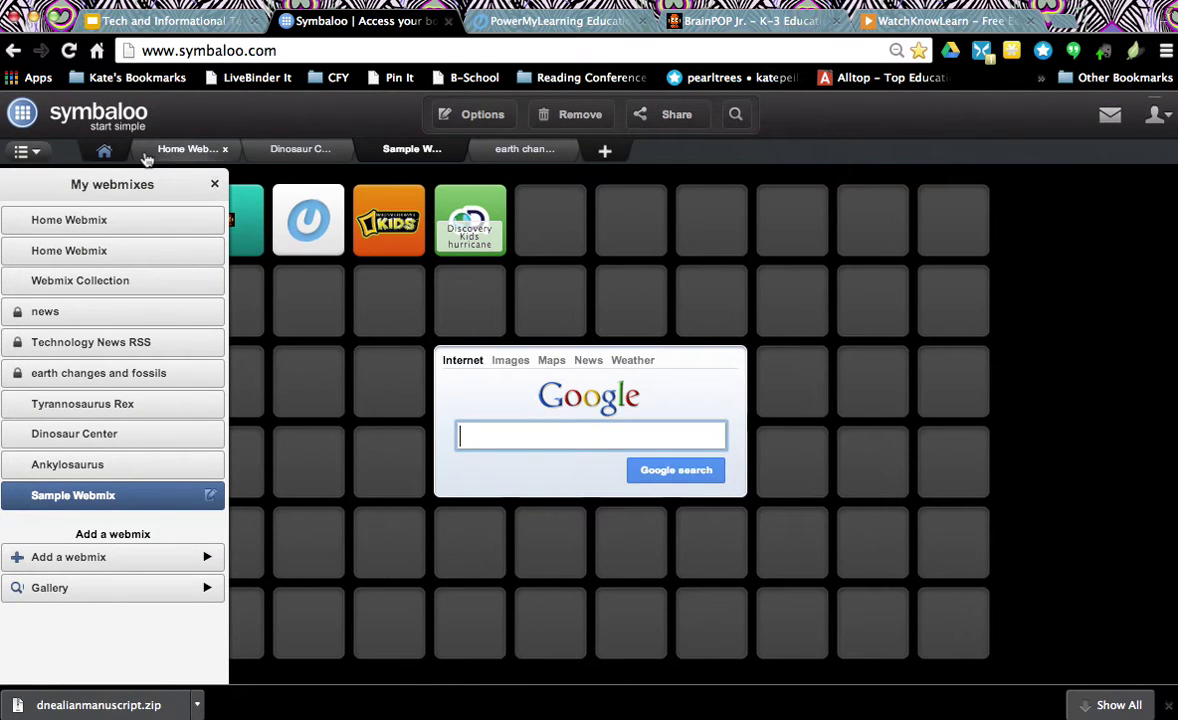
pyautogui.click(214, 184)
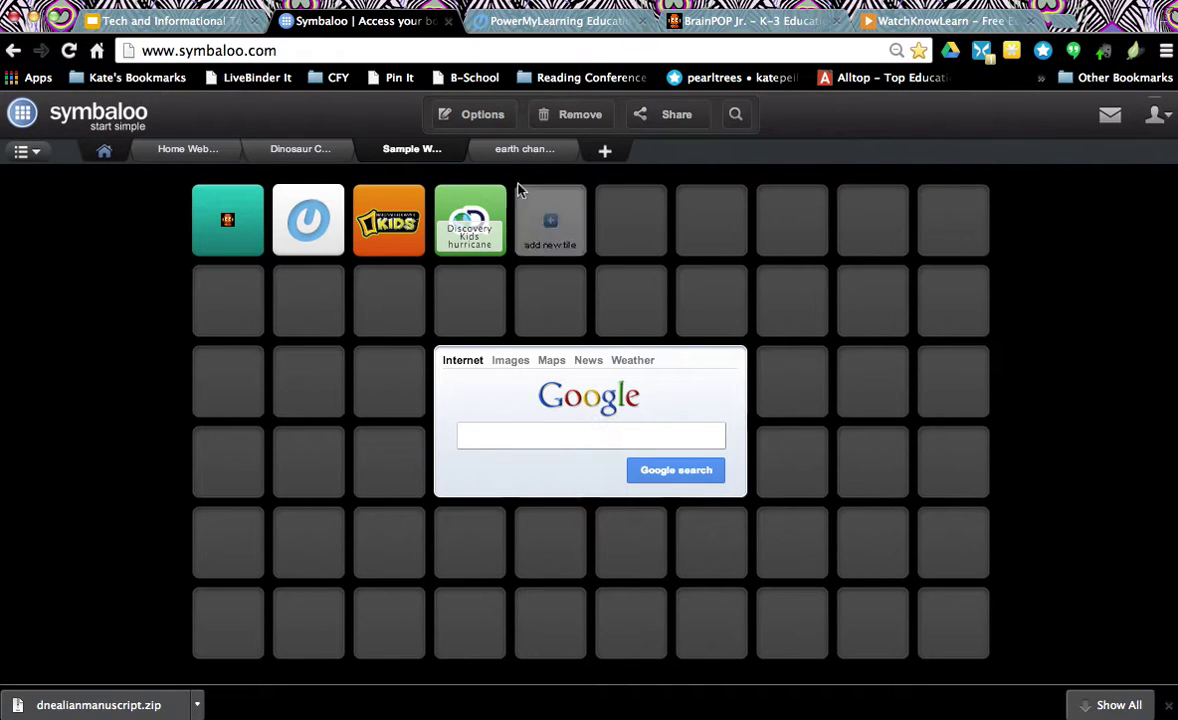
pyautogui.click(484, 114)
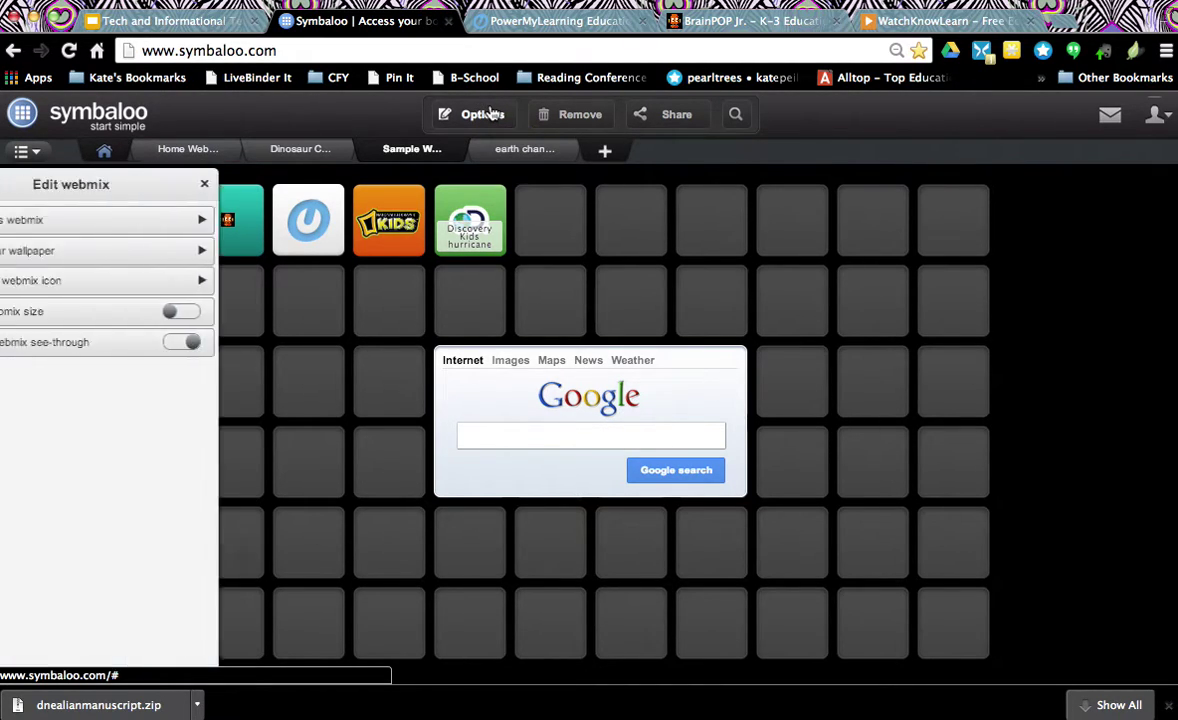
pyautogui.click(137, 261)
pyautogui.click(126, 251)
# - Share Sample Webmix publicly to the gallery, selecting its link and embed code
pyautogui.click(278, 186)
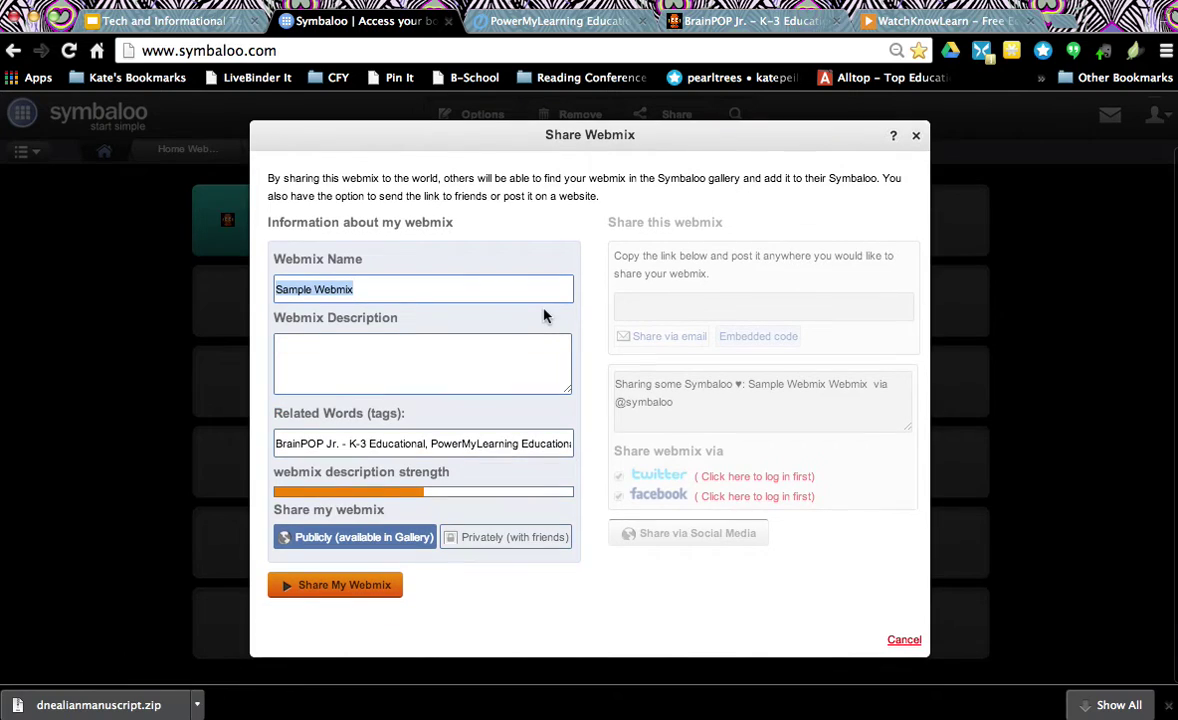
pyautogui.click(476, 362)
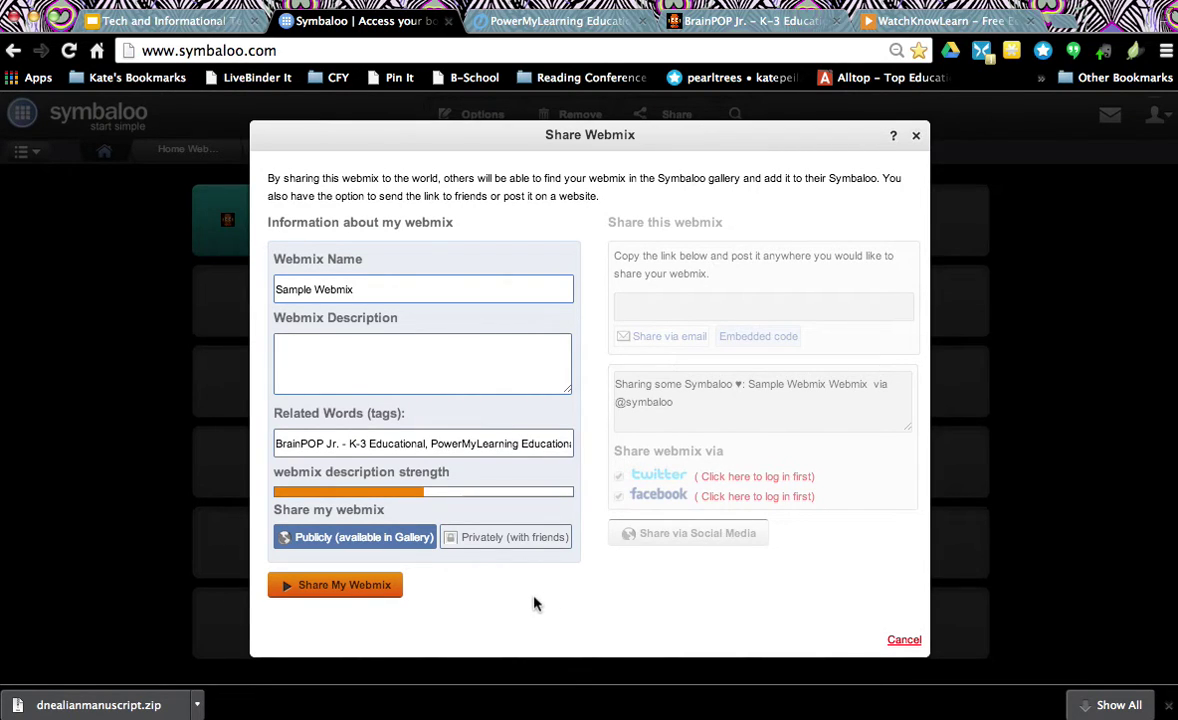
pyautogui.click(364, 600)
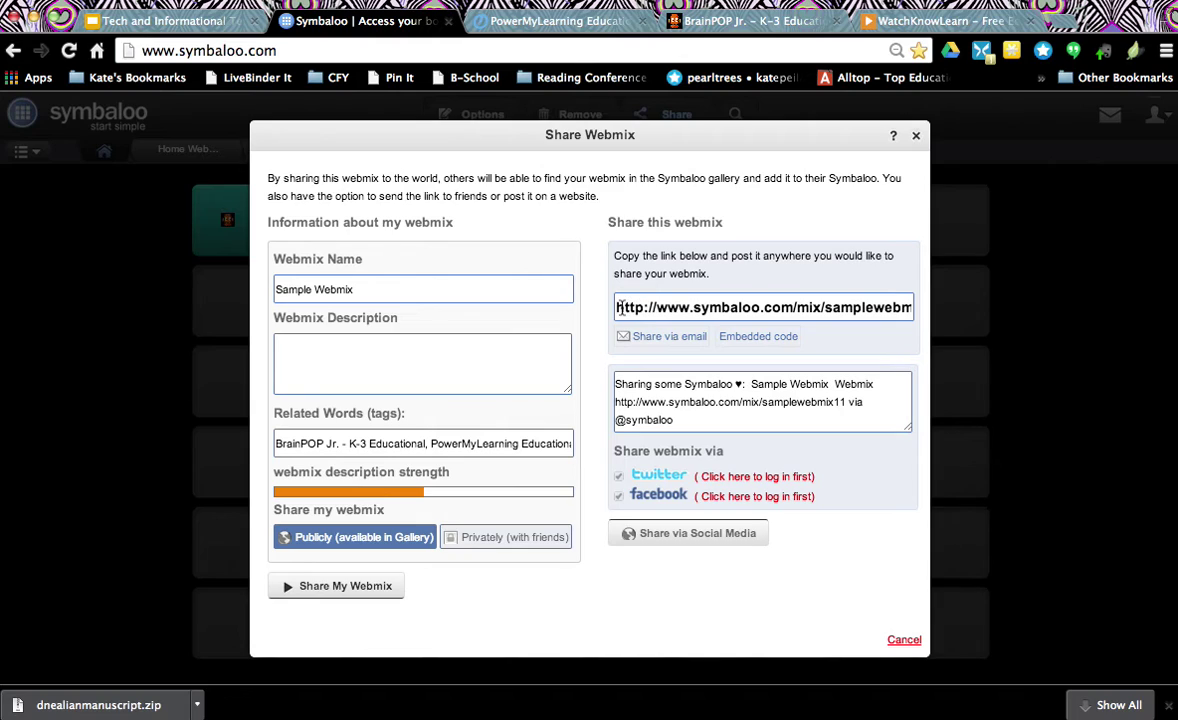
pyautogui.moveTo(620, 307); pyautogui.dragTo(915, 312)
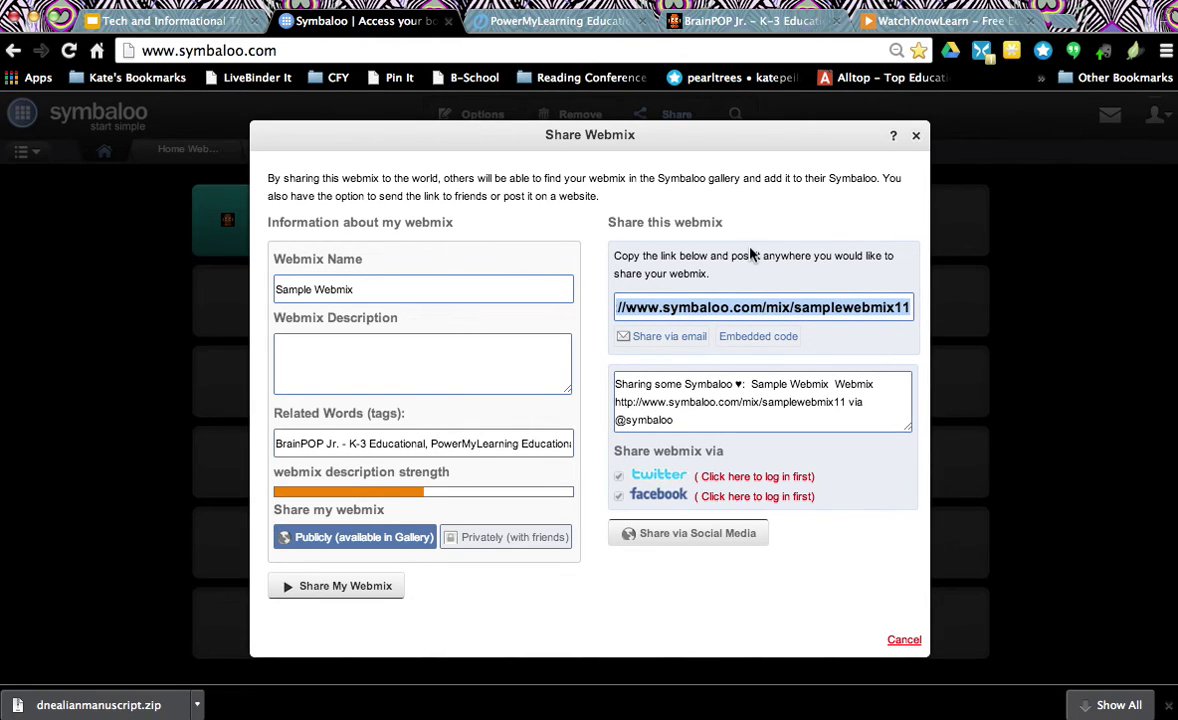
pyautogui.click(752, 337)
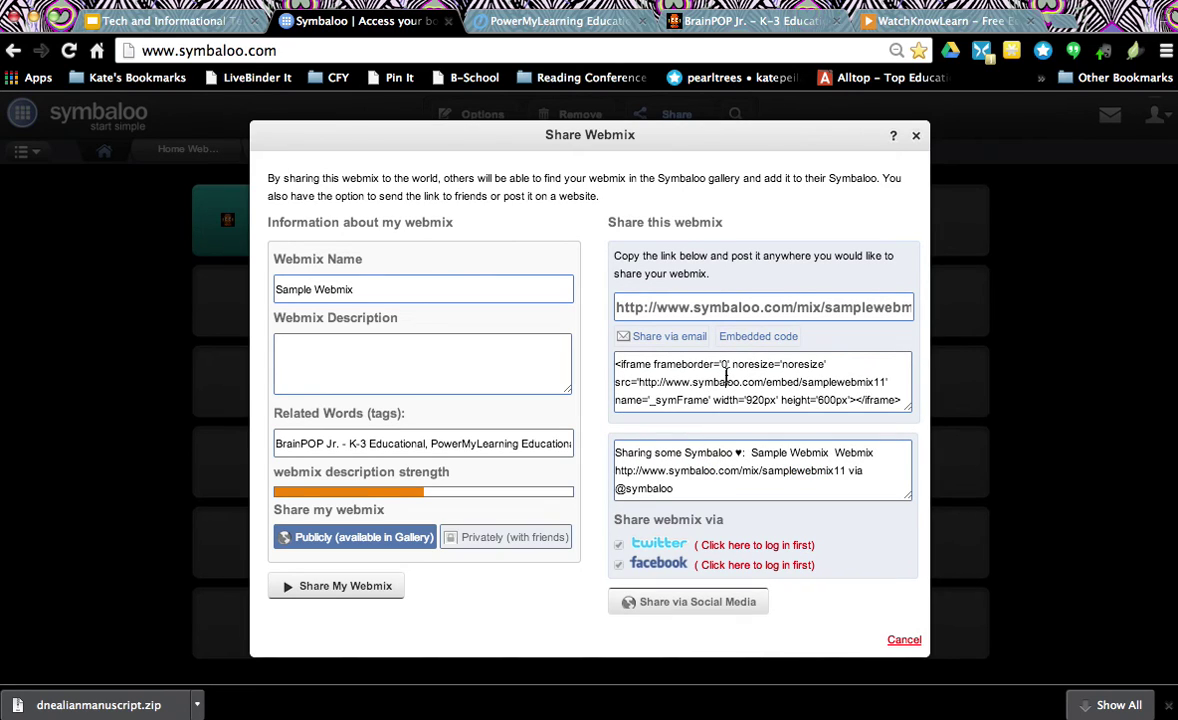
pyautogui.click(727, 374)
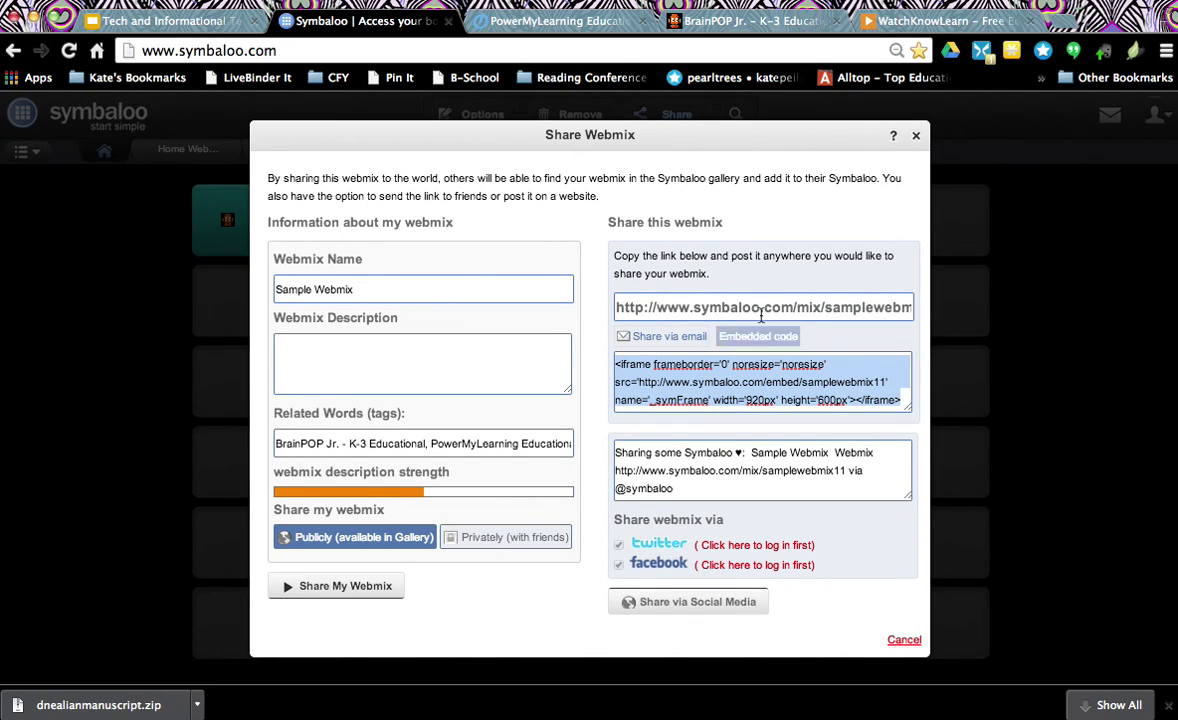
pyautogui.click(914, 139)
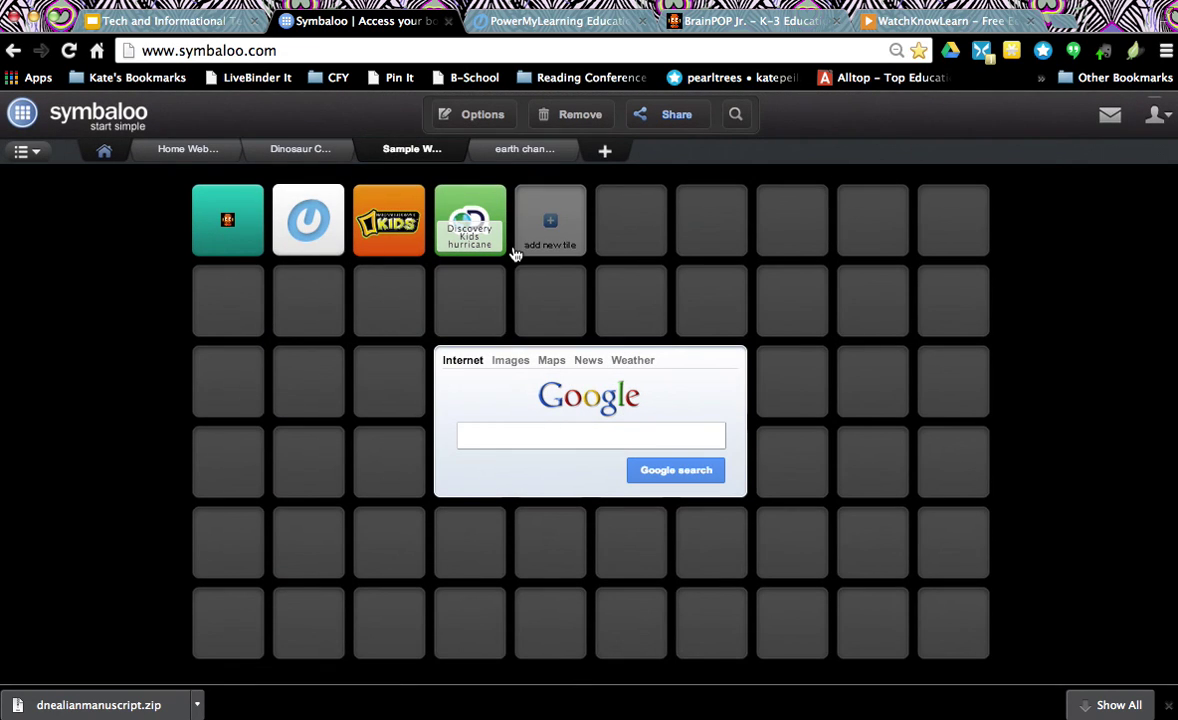